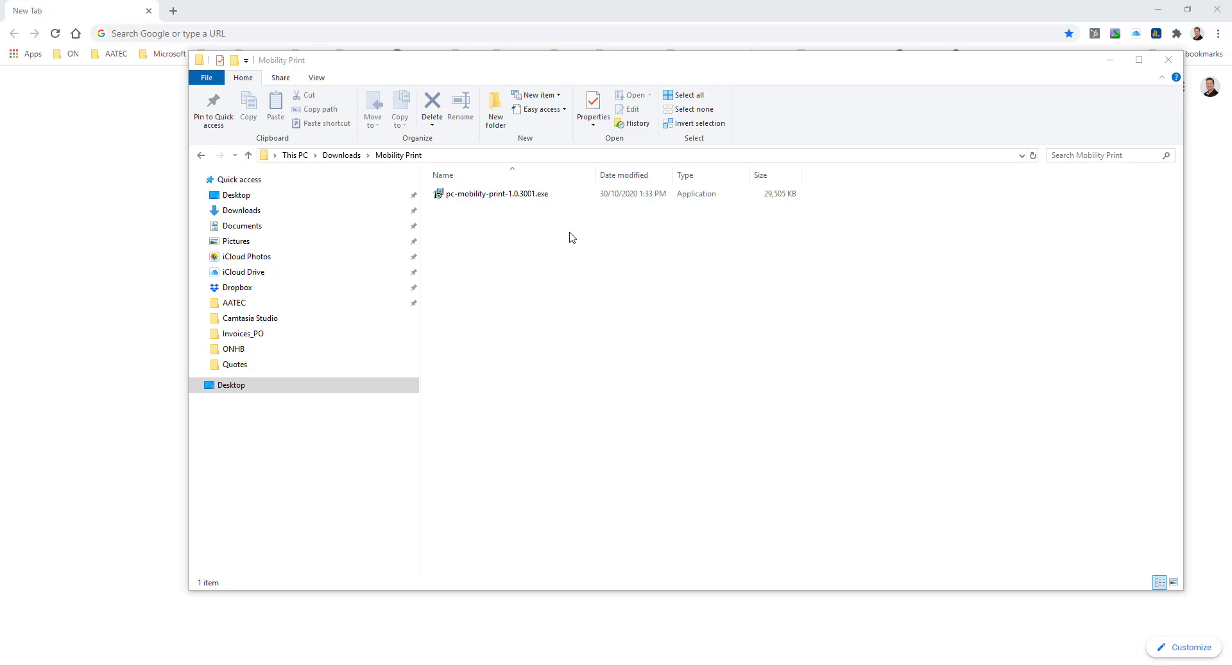
# Step: Run the pc-mobility-print-1.0.3001.exe installer, accept the license agreement, and install PaperCut Mobility Print in its default folder
pyautogui.click(464, 194)
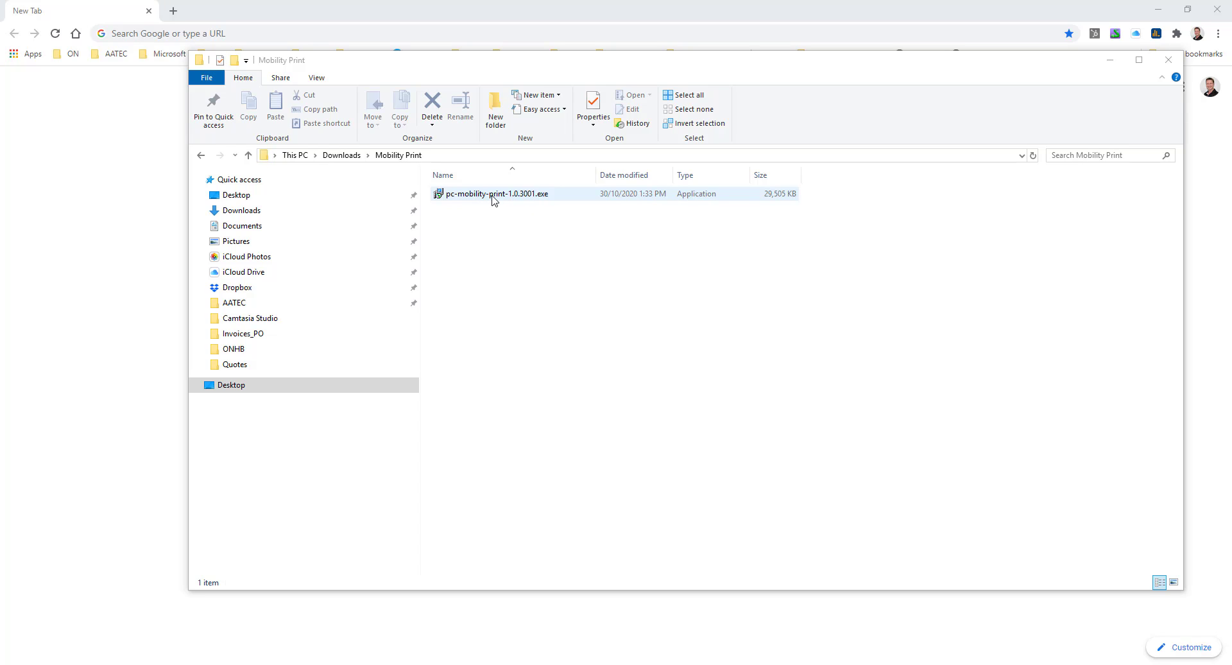
pyautogui.click(495, 199)
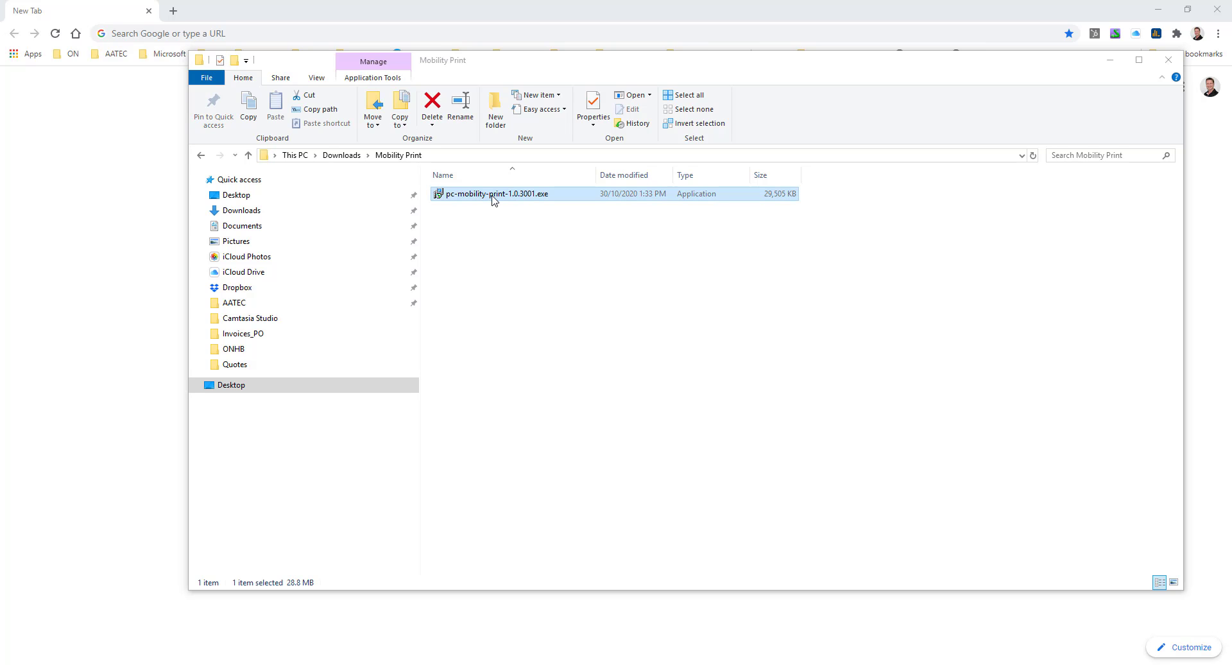
pyautogui.doubleClick(495, 199)
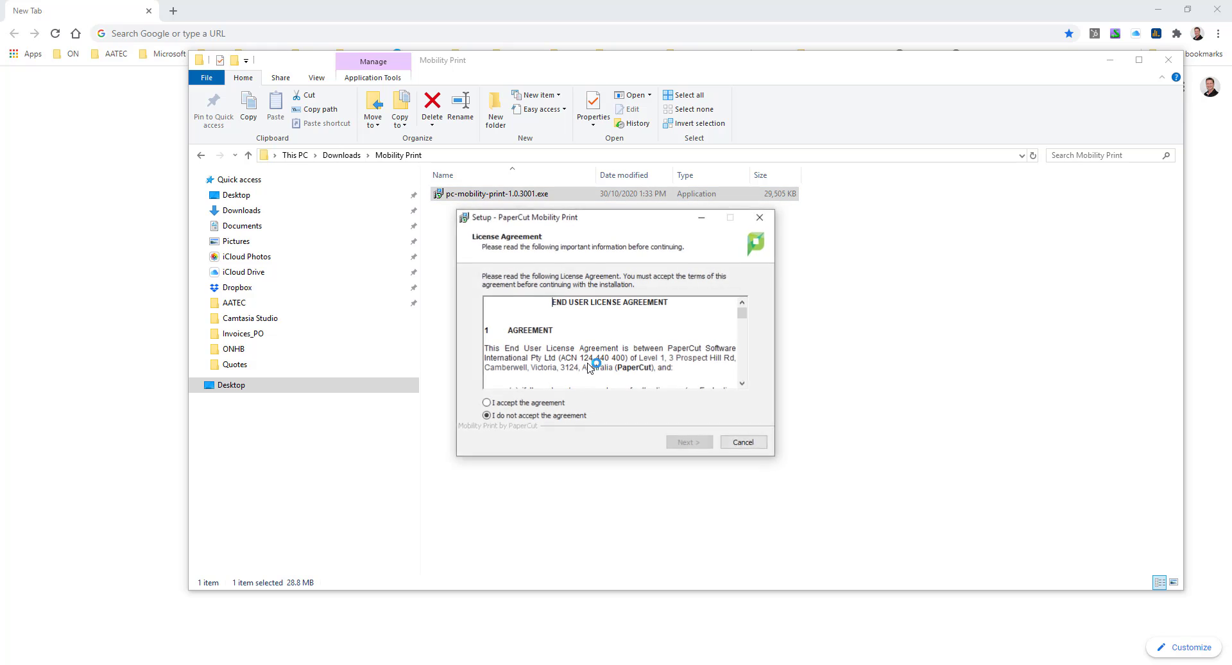
pyautogui.click(516, 405)
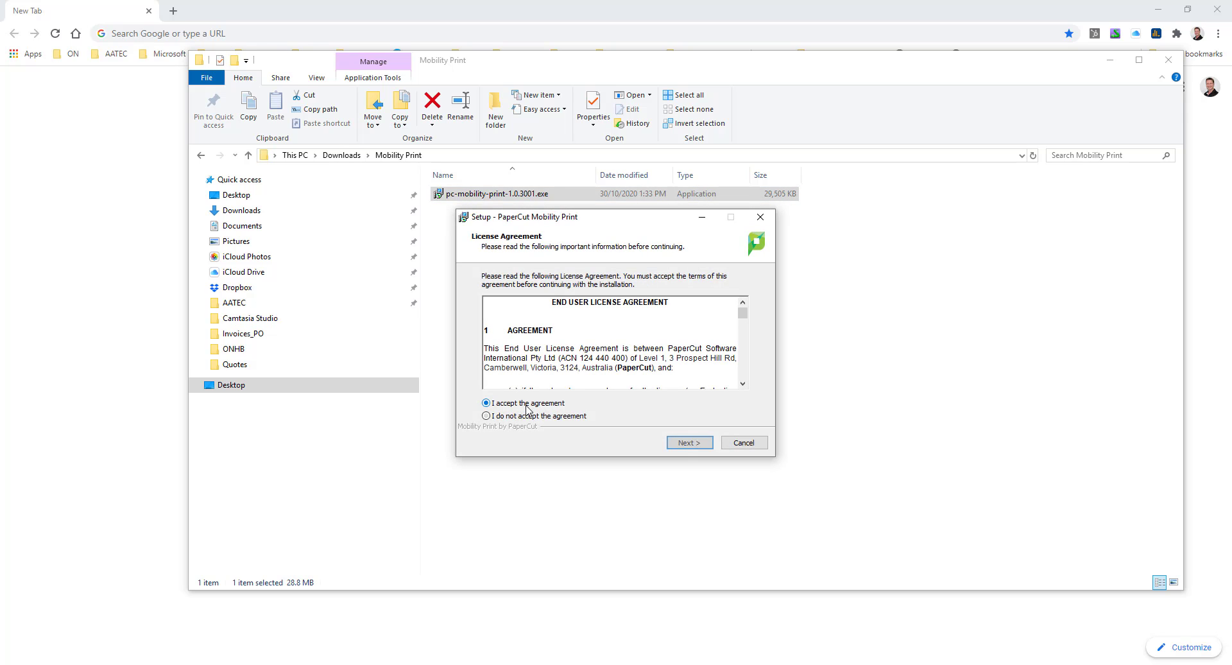
pyautogui.click(686, 449)
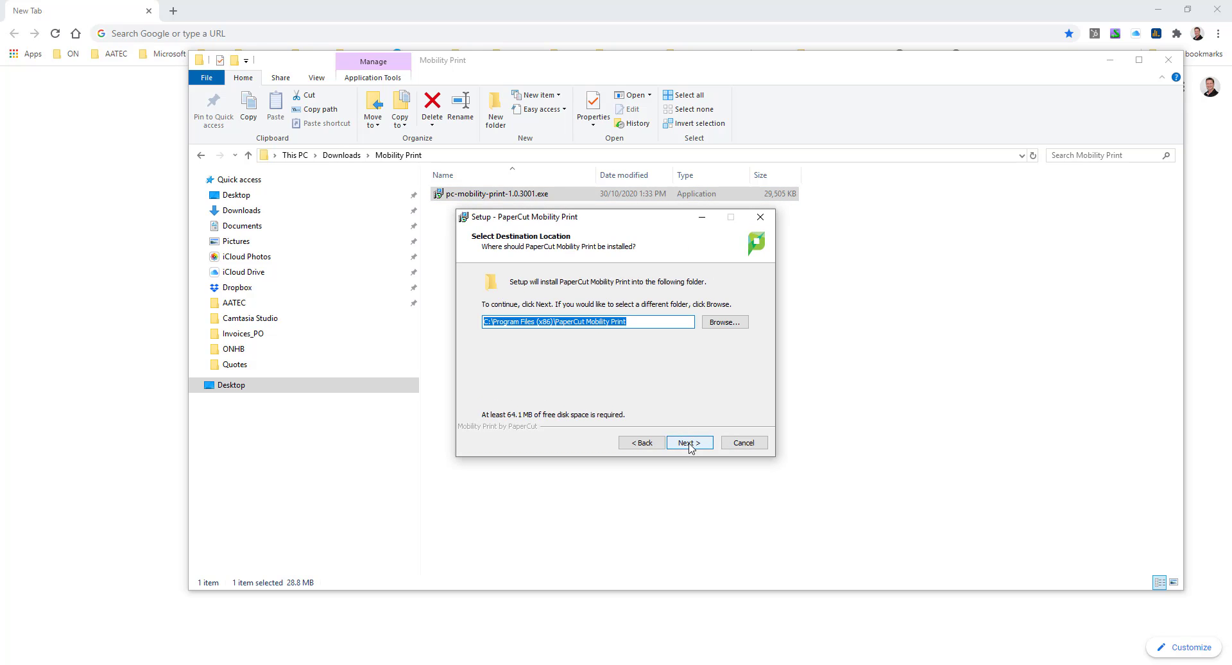
pyautogui.click(690, 444)
pyautogui.click(690, 444)
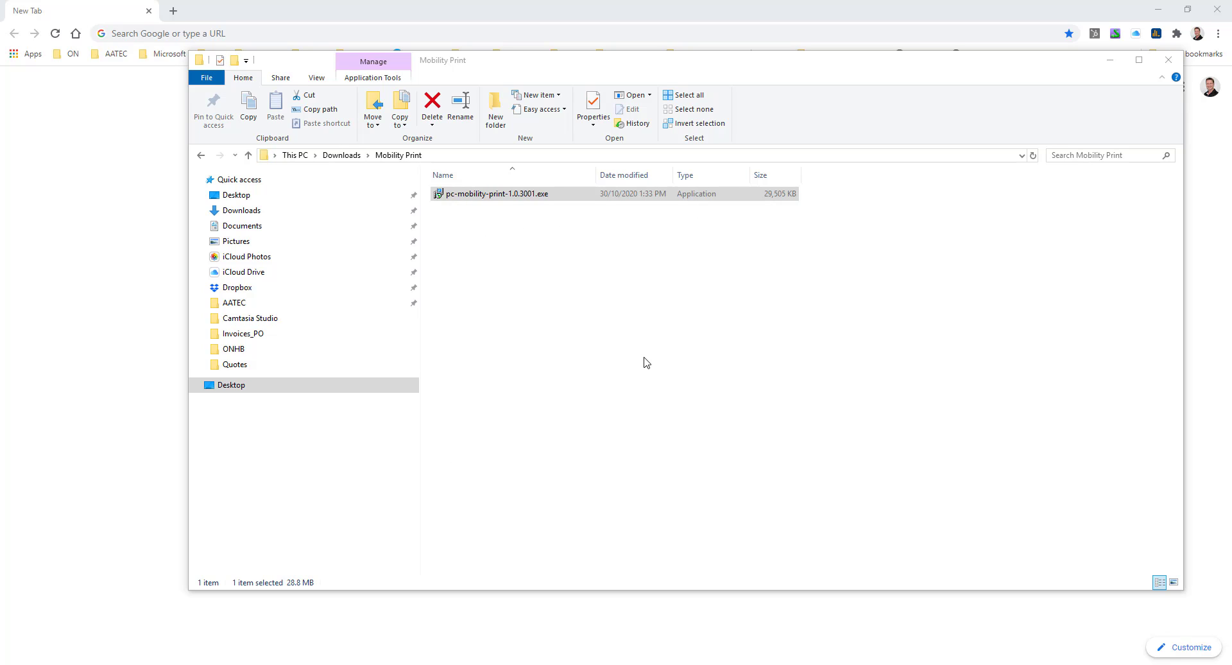
pyautogui.rightClick(1075, 53)
pyautogui.click(1101, 286)
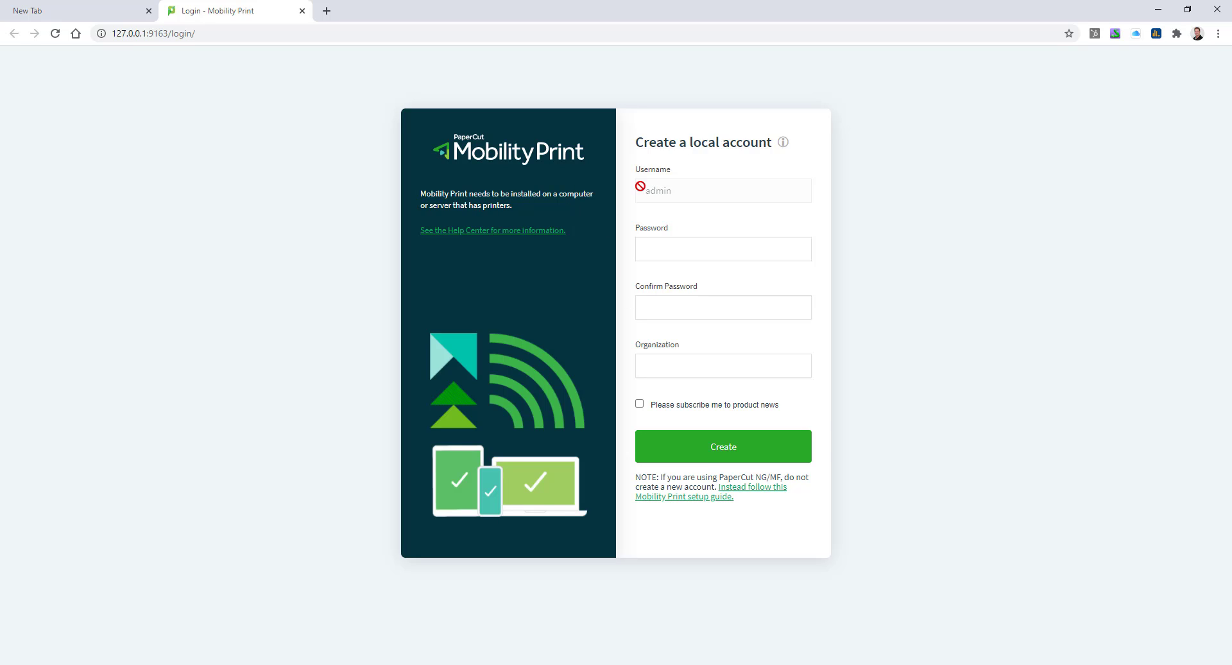
# Step: Create the local admin account with a confirmed password and the organization AATEC OFFICE TECHNOLOGY, and dismiss the browser's password warning
pyautogui.click(652, 247)
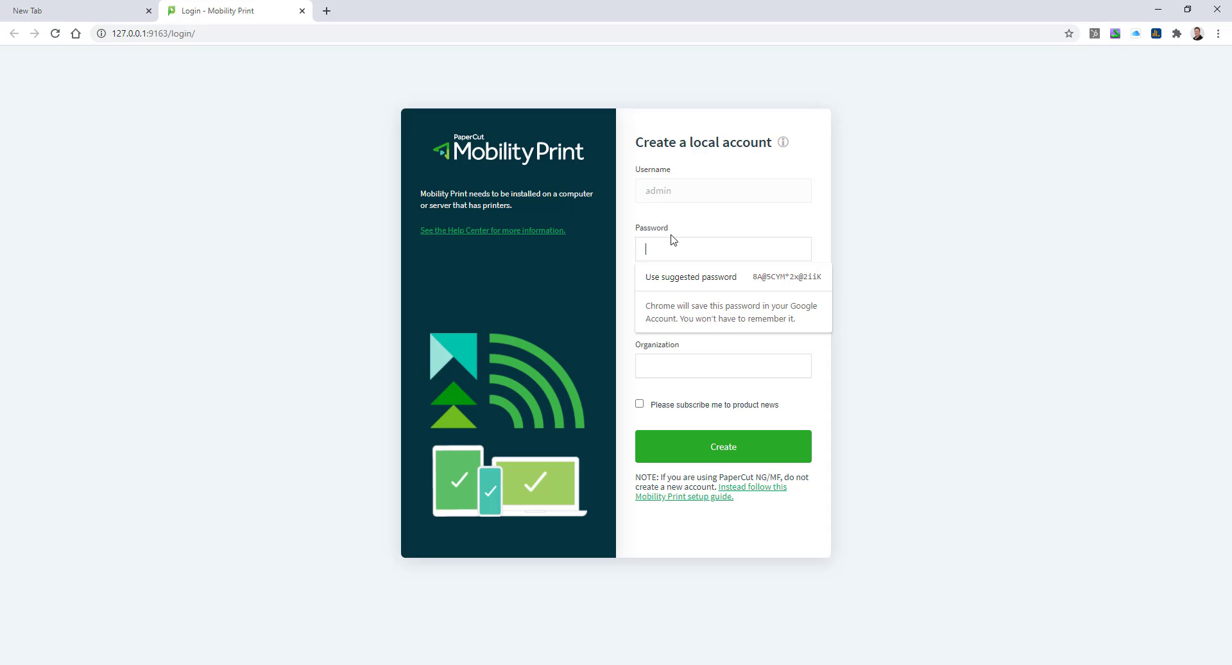
pyautogui.write('•••••••')
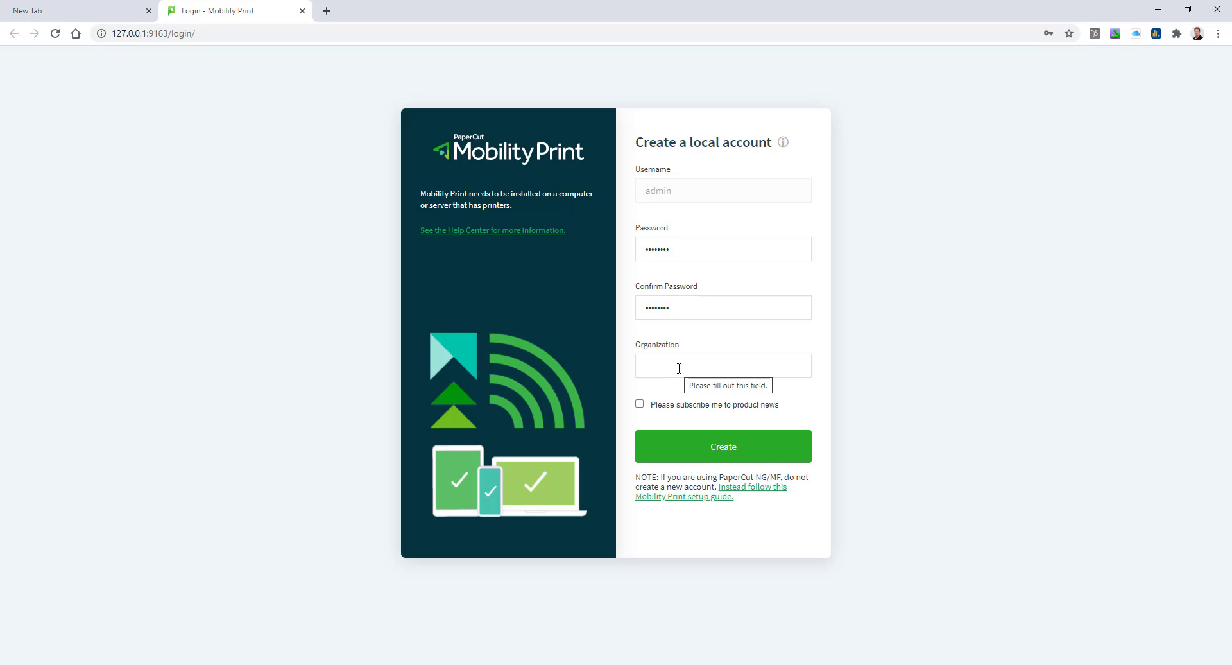
pyautogui.click(698, 358)
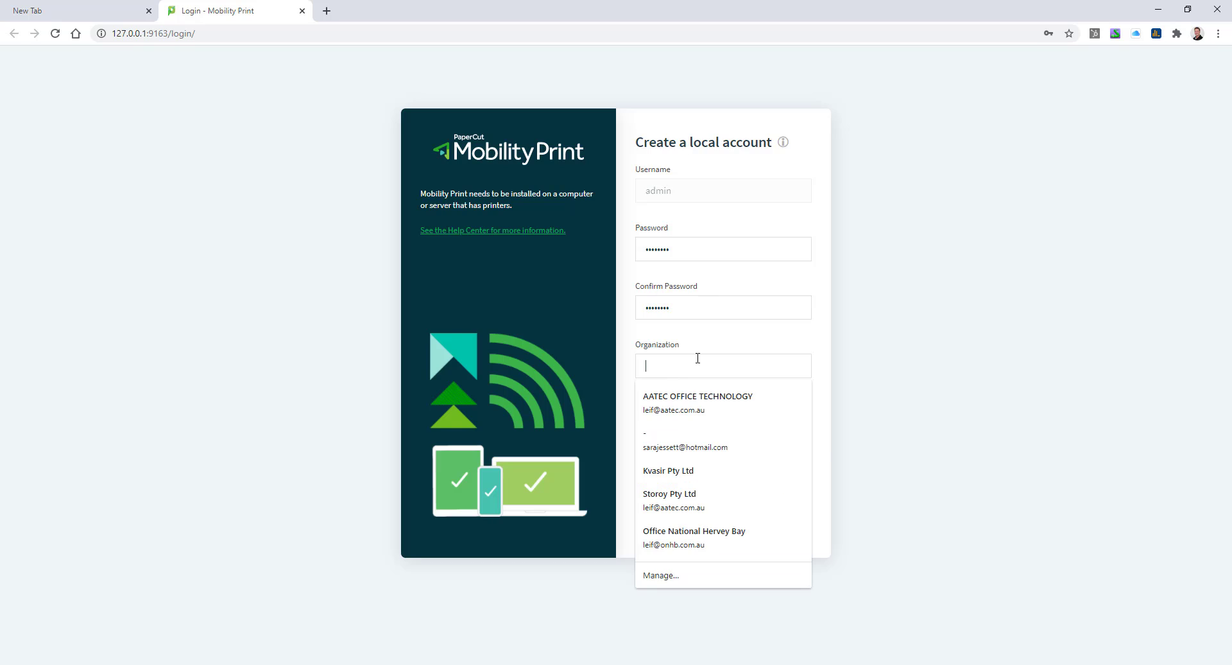
pyautogui.click(683, 393)
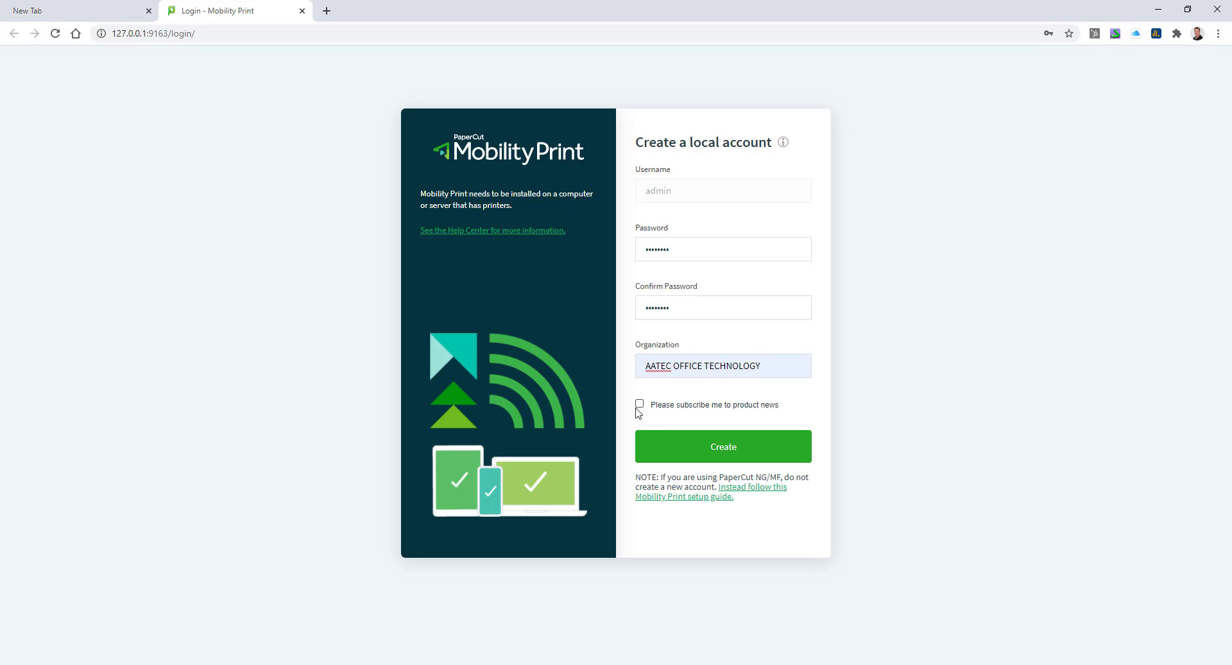
pyautogui.click(717, 449)
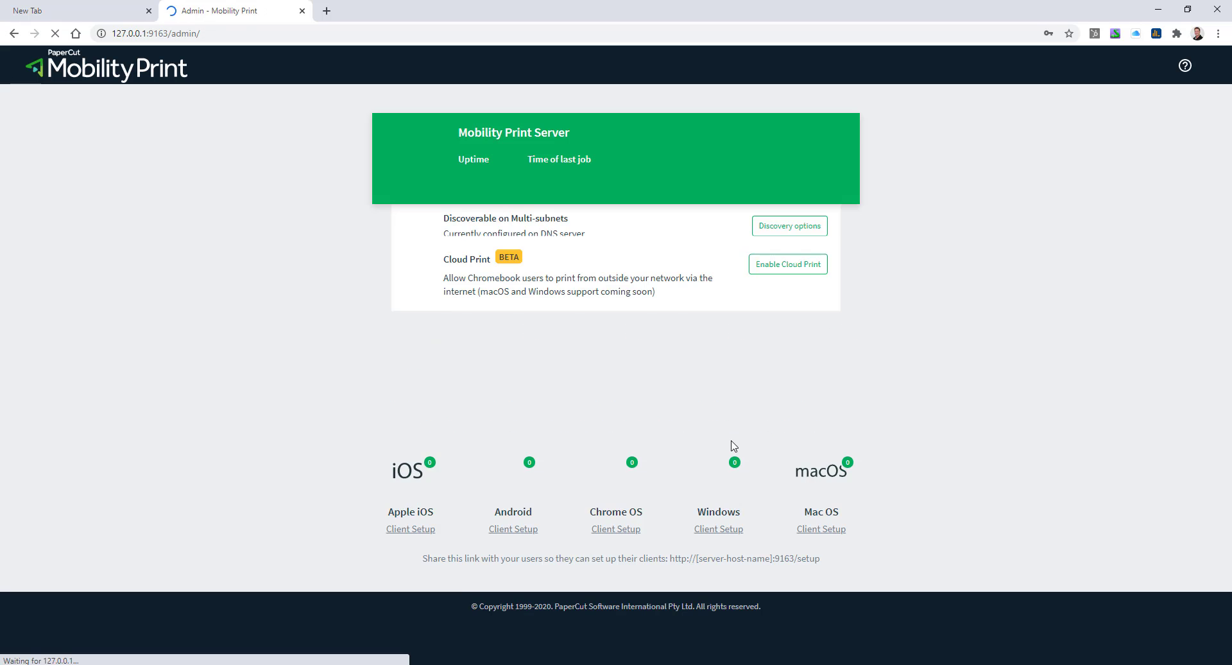
pyautogui.click(1001, 243)
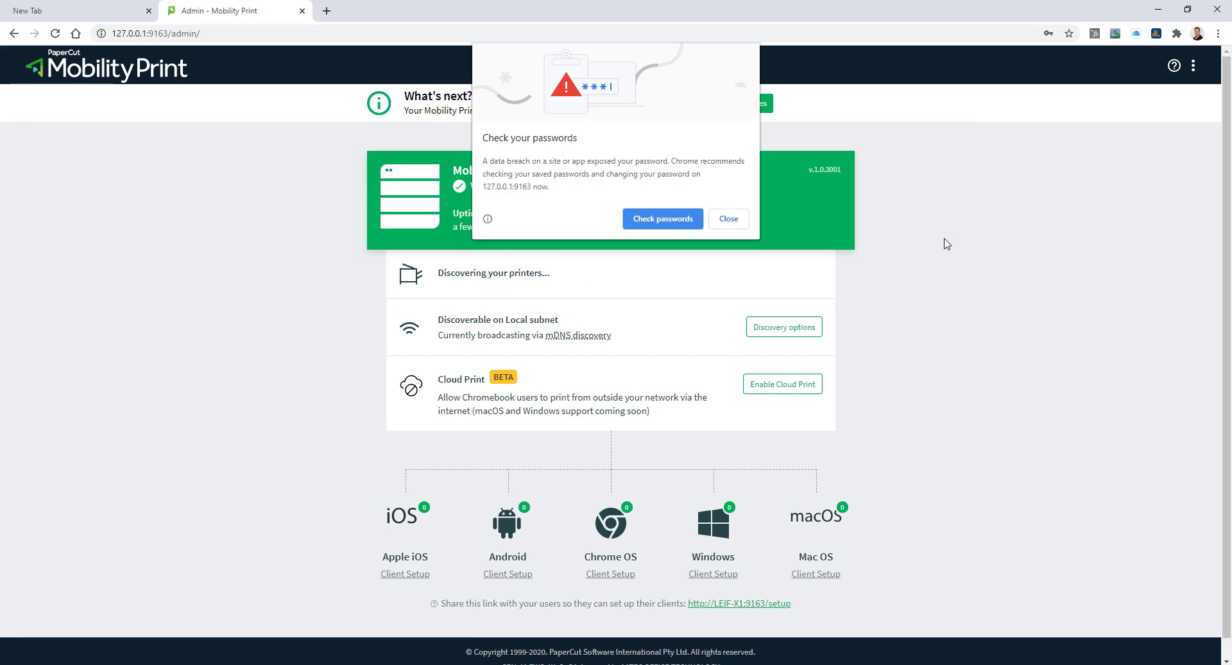
pyautogui.click(729, 219)
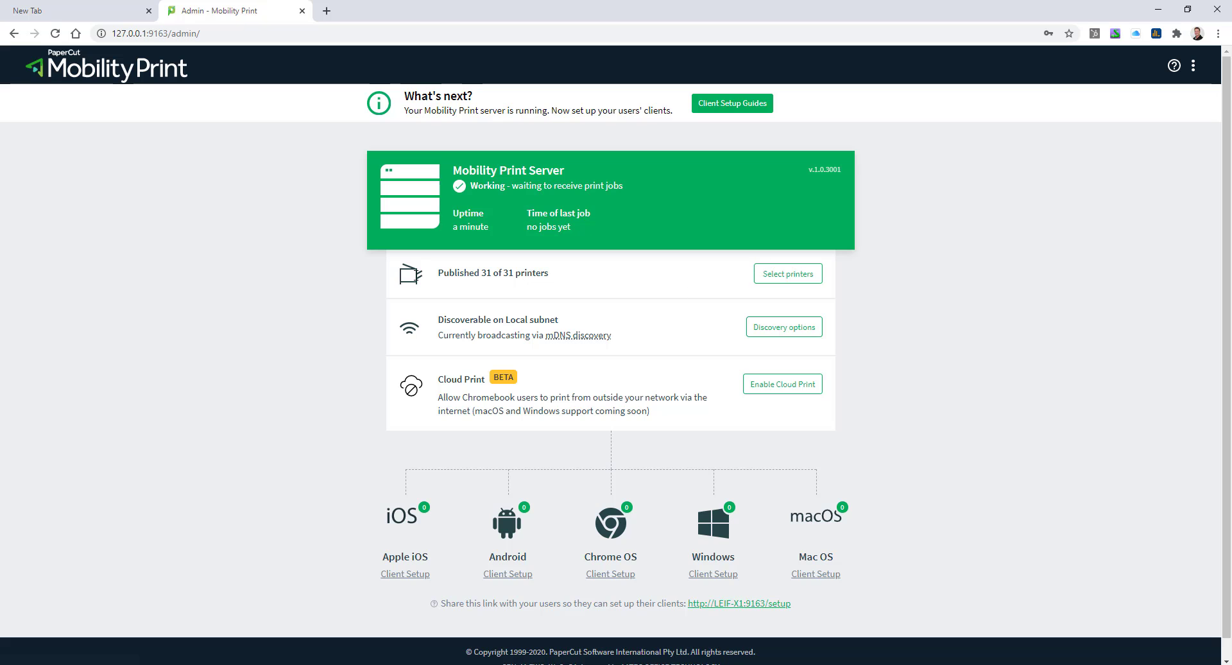
# Step: Disable publishing for all printers and publish only the KONICA MINOLTA C754e PCL printer
pyautogui.click(792, 283)
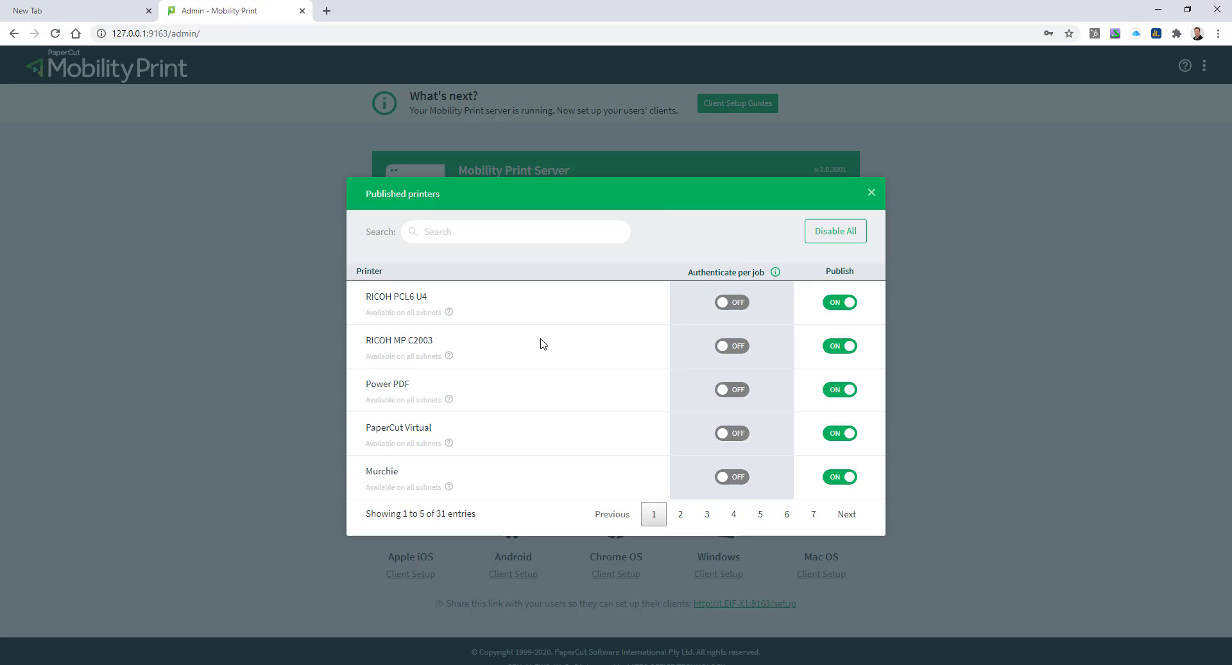
pyautogui.click(838, 236)
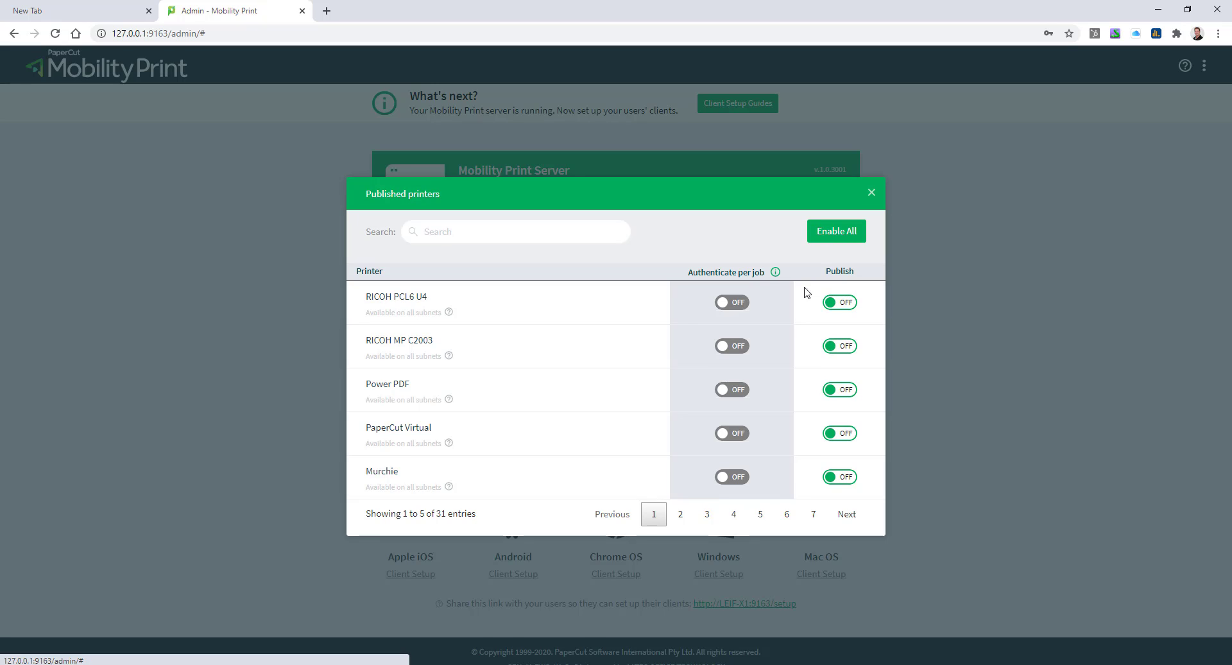
pyautogui.click(687, 518)
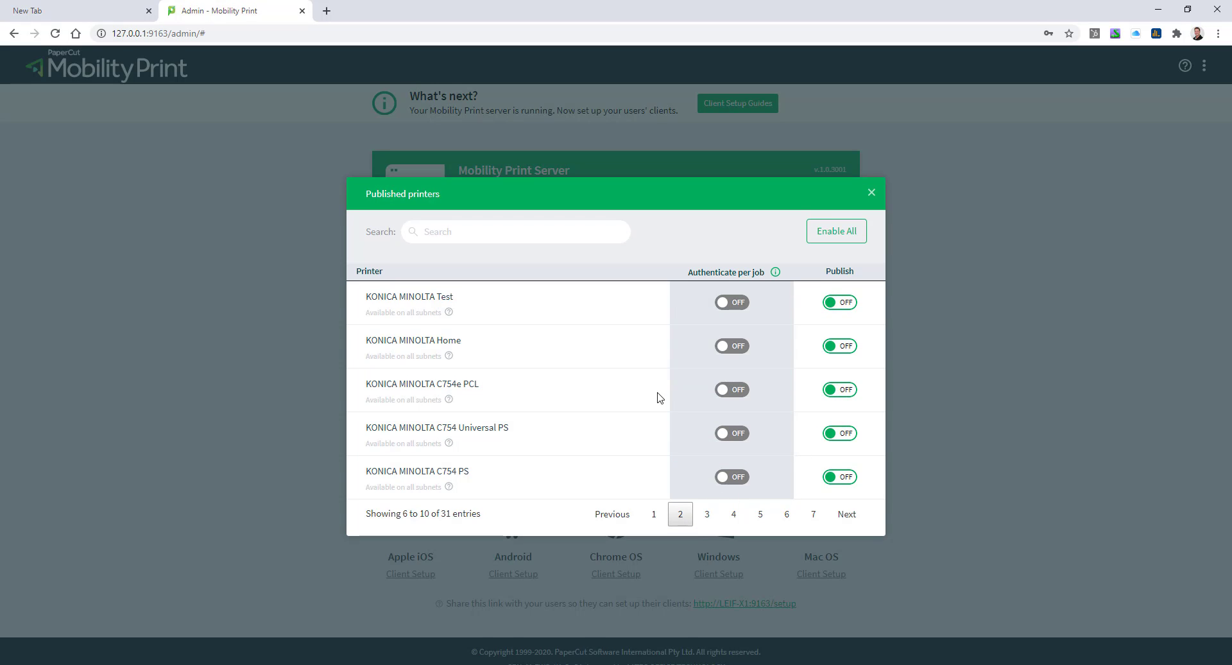
pyautogui.click(834, 394)
pyautogui.moveTo(746, 403)
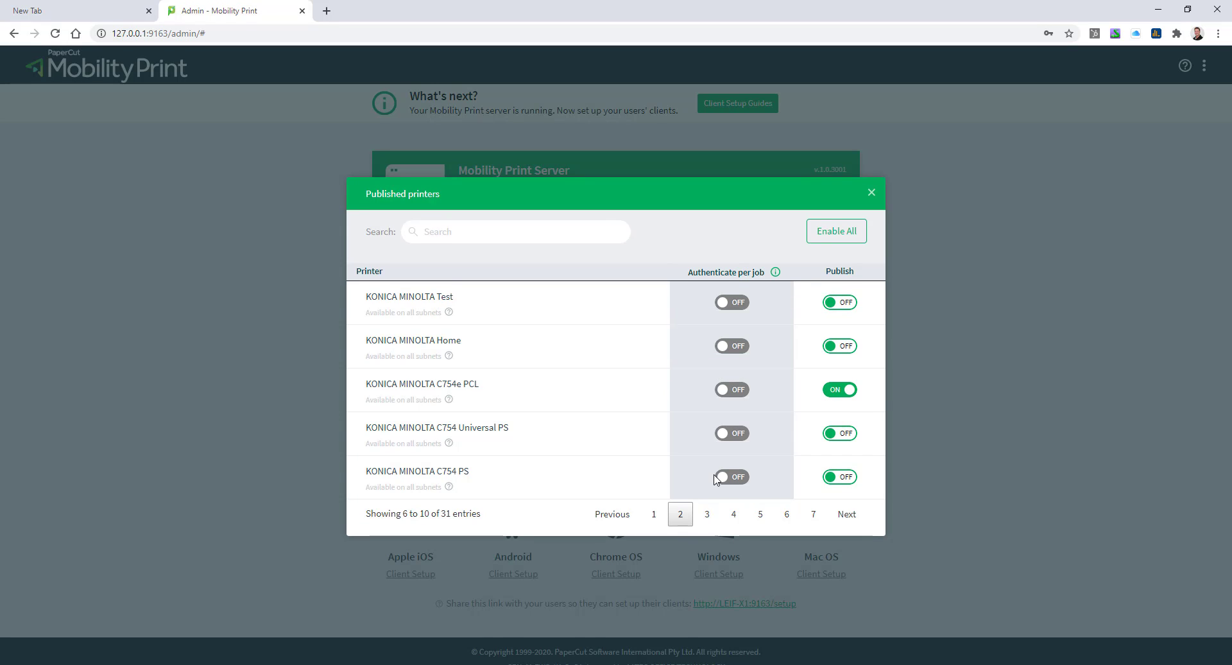
pyautogui.click(872, 193)
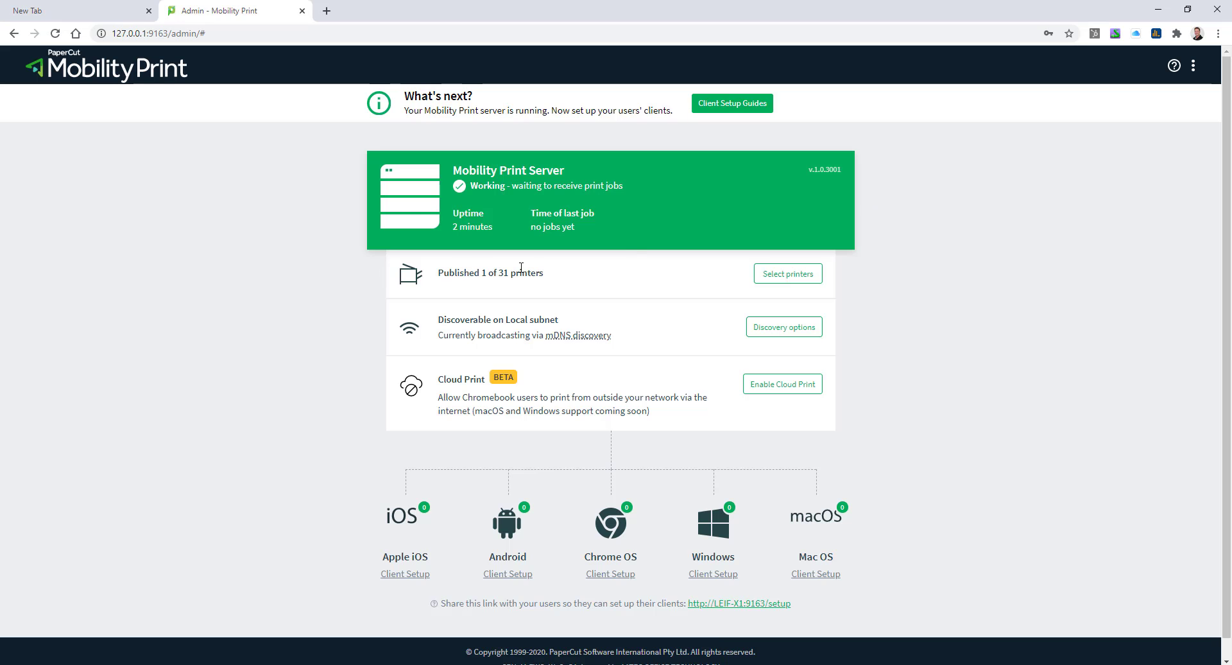
# Step: Enable the Cloud Print feature on the Mobility Print server
pyautogui.click(796, 281)
pyautogui.click(792, 389)
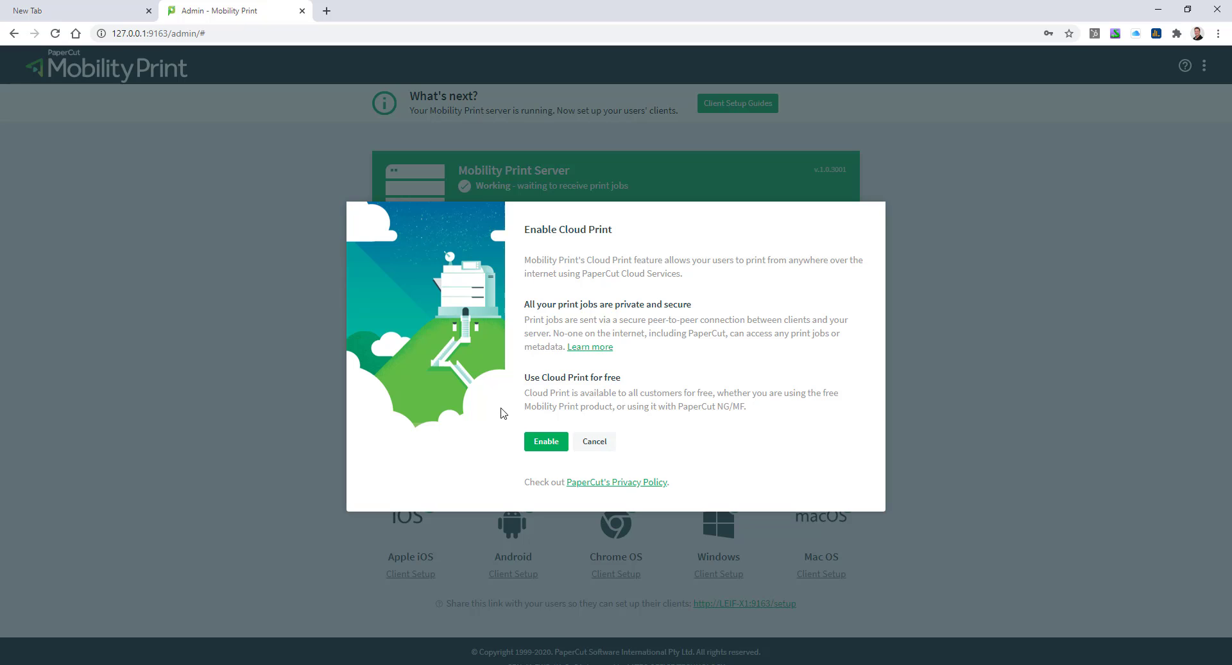
pyautogui.click(547, 443)
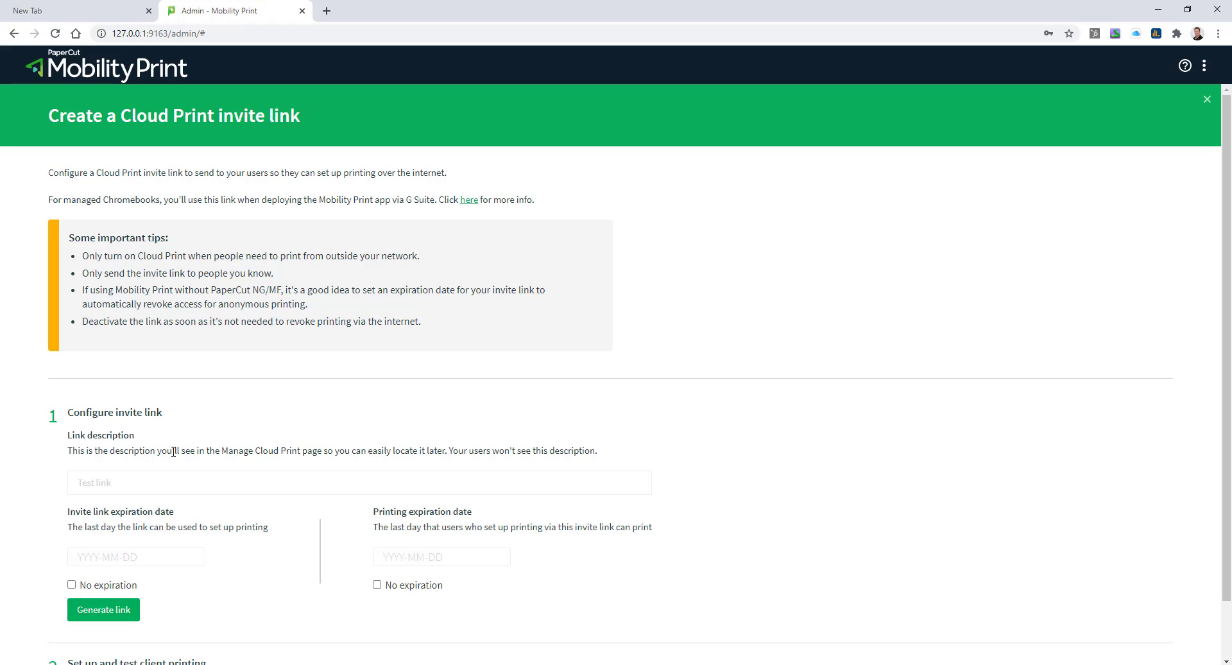
# Step: Generate a Cloud Print invite link described as AATEC Cloud Print, with no expiration for either the invite link or printing
pyautogui.scroll(-1, 212, 447)
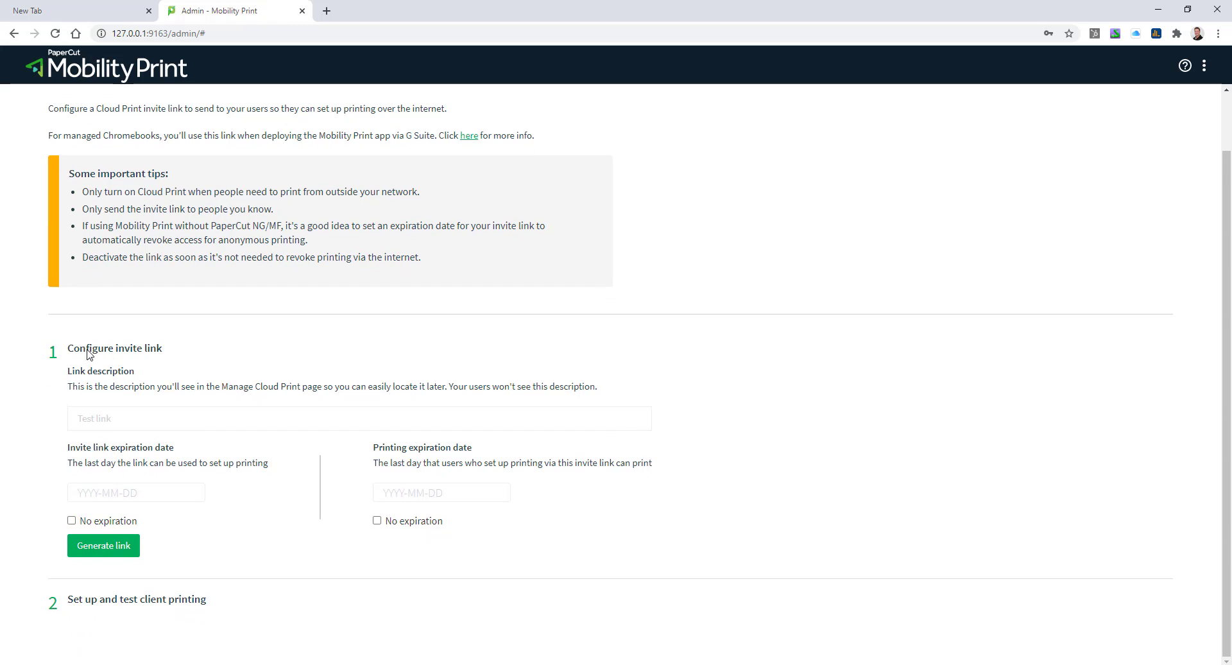
pyautogui.click(96, 419)
pyautogui.write('AATEC Cloud Print')
pyautogui.click(181, 528)
pyautogui.click(72, 521)
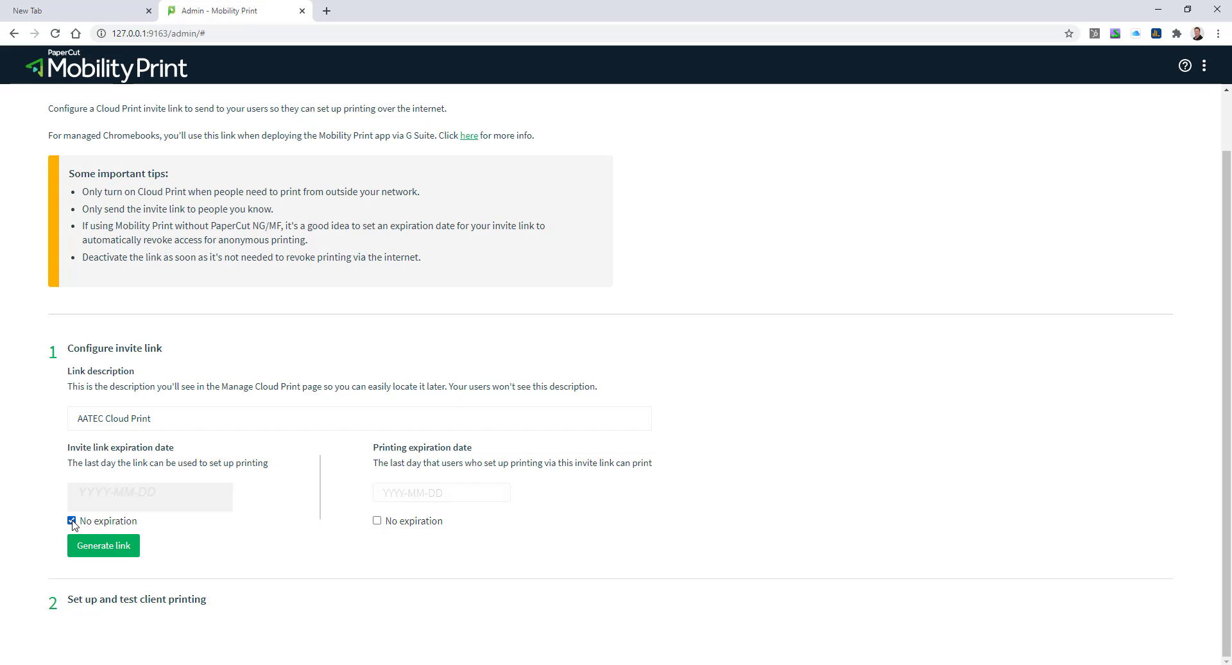
pyautogui.click(377, 520)
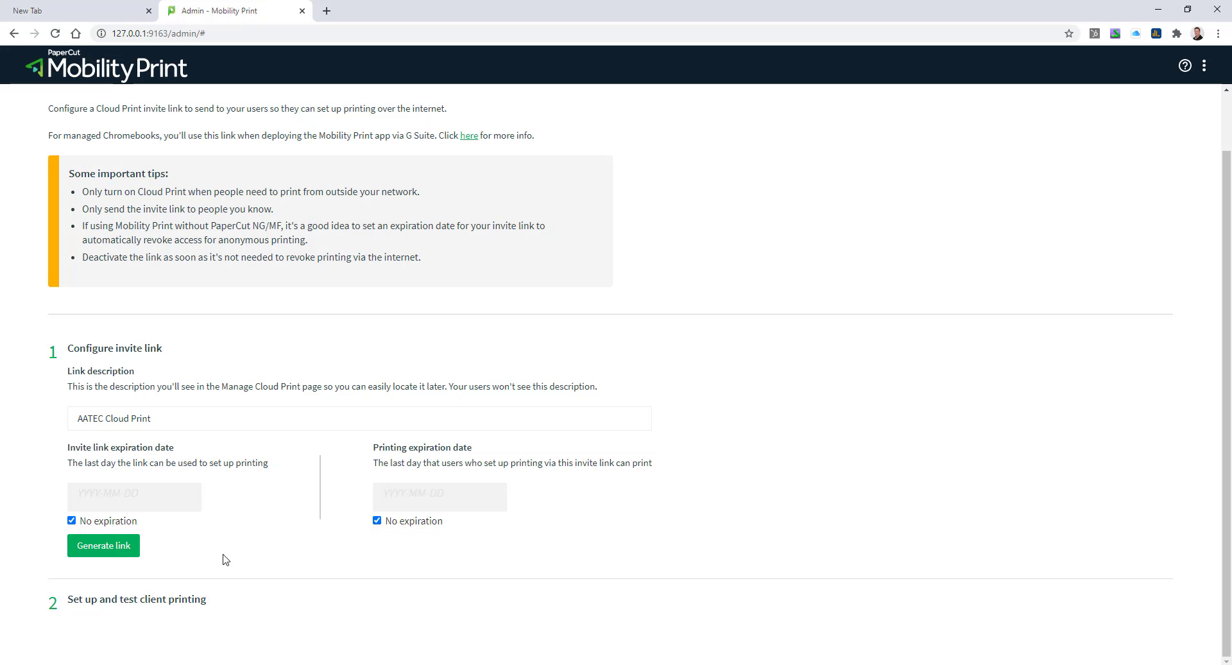
pyautogui.click(105, 546)
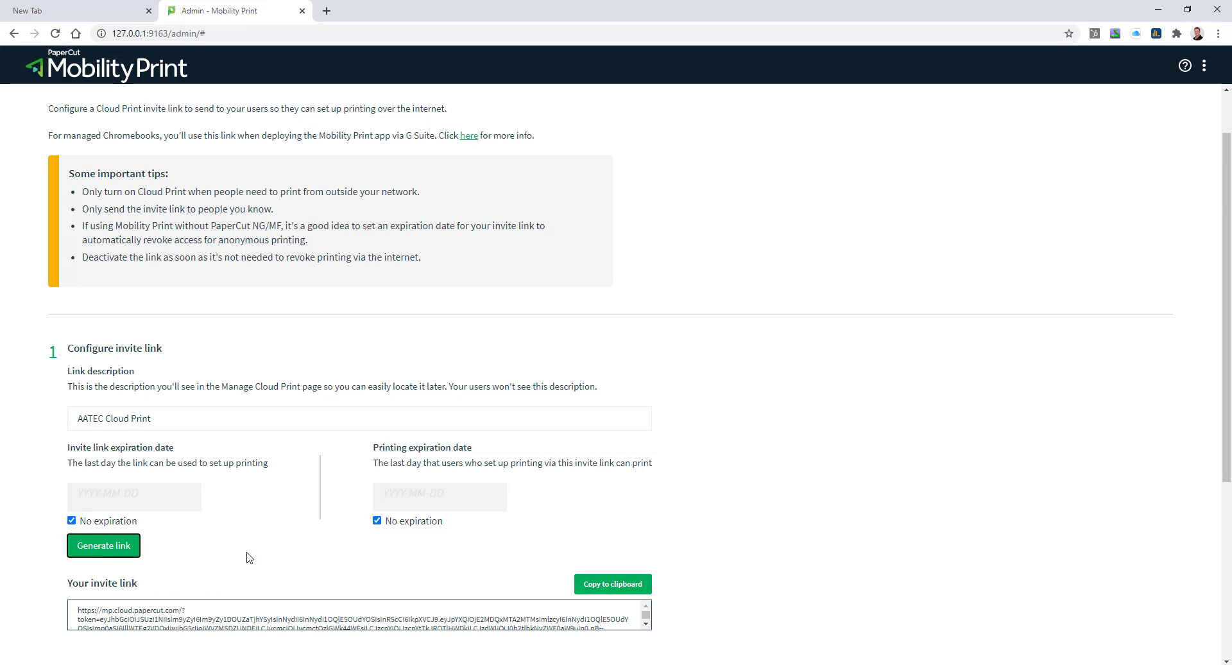
# Step: Copy the generated Cloud Print invite link to the clipboard
pyautogui.scroll(-3, 256, 558)
pyautogui.scroll(-2, 256, 558)
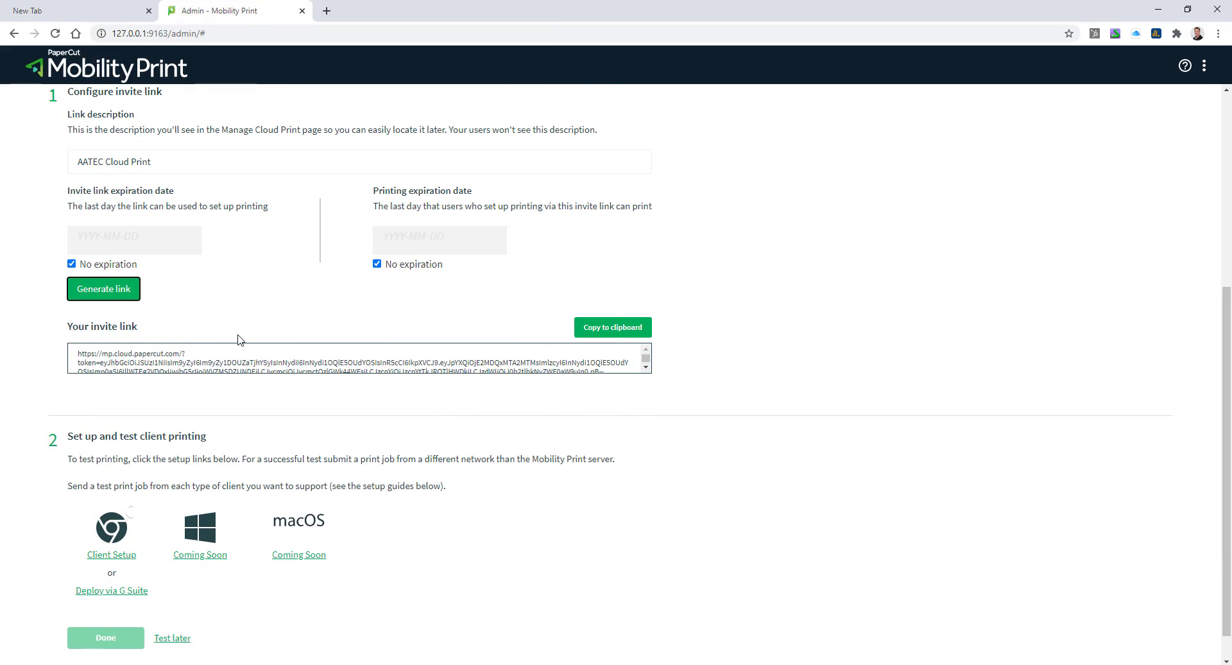
pyautogui.click(620, 330)
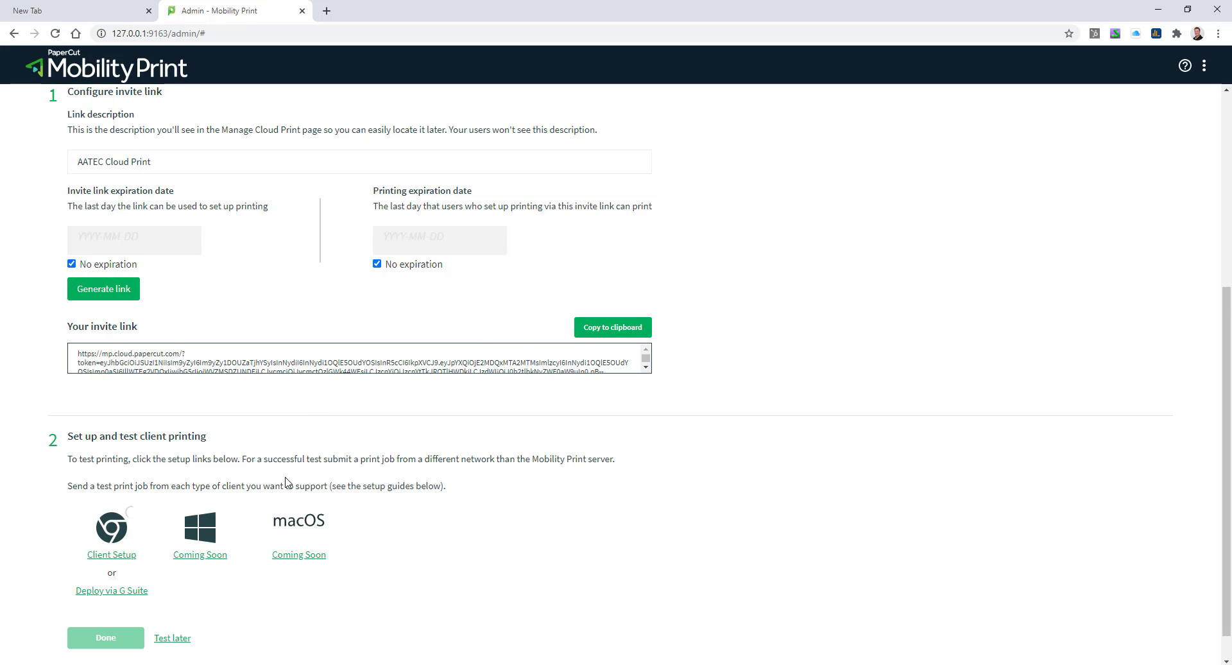
pyautogui.scroll(-1, 289, 481)
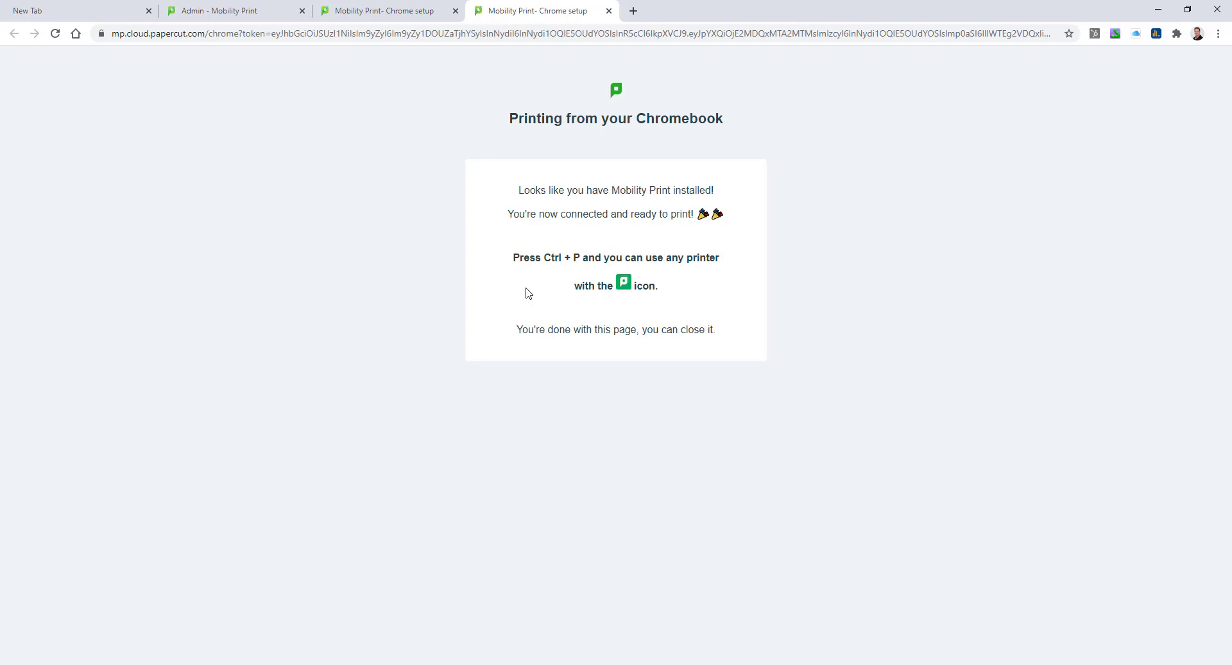
# Step: Print the Chrome setup page to the KONICA MINOLTA C754e PCL destination that is marked as Mobility Print
pyautogui.hotkey('ctrl', 'p')
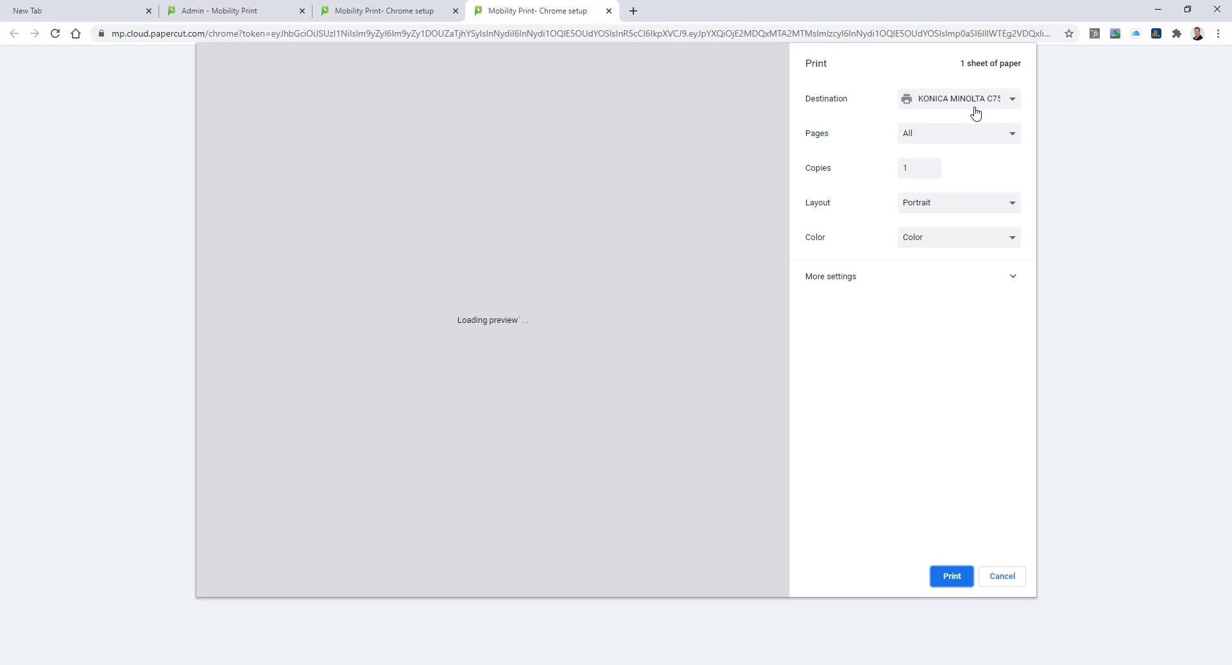
pyautogui.click(973, 103)
pyautogui.click(932, 147)
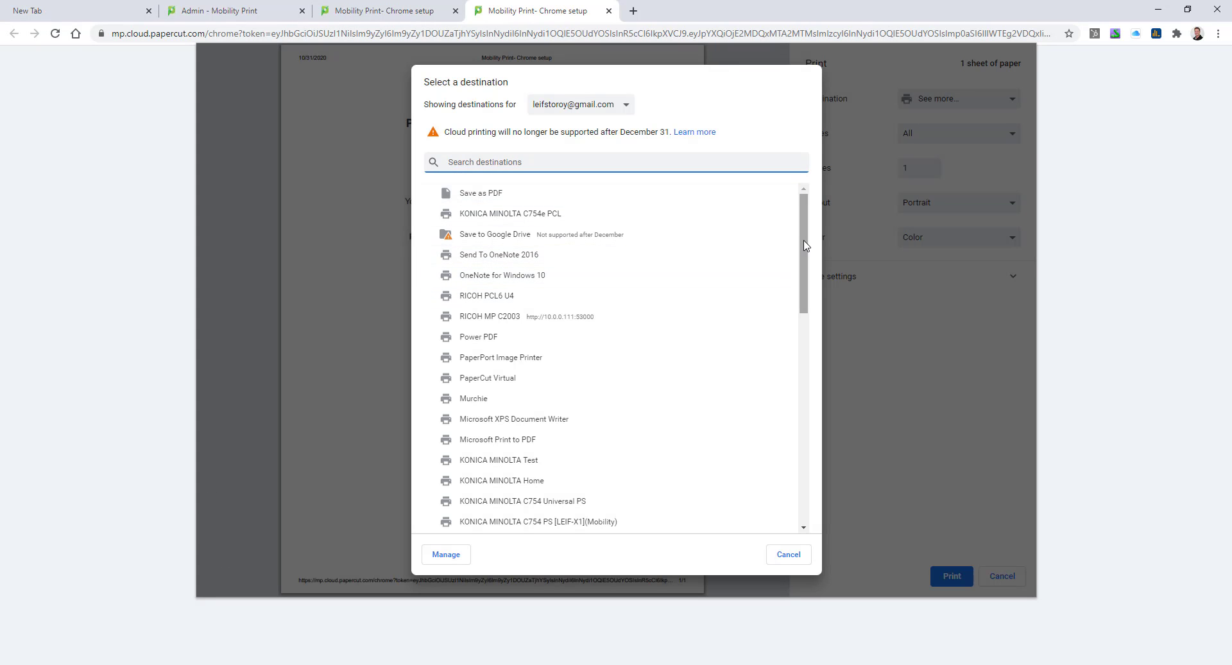
pyautogui.scroll(-1, 802, 252)
pyautogui.scroll(-1, 803, 251)
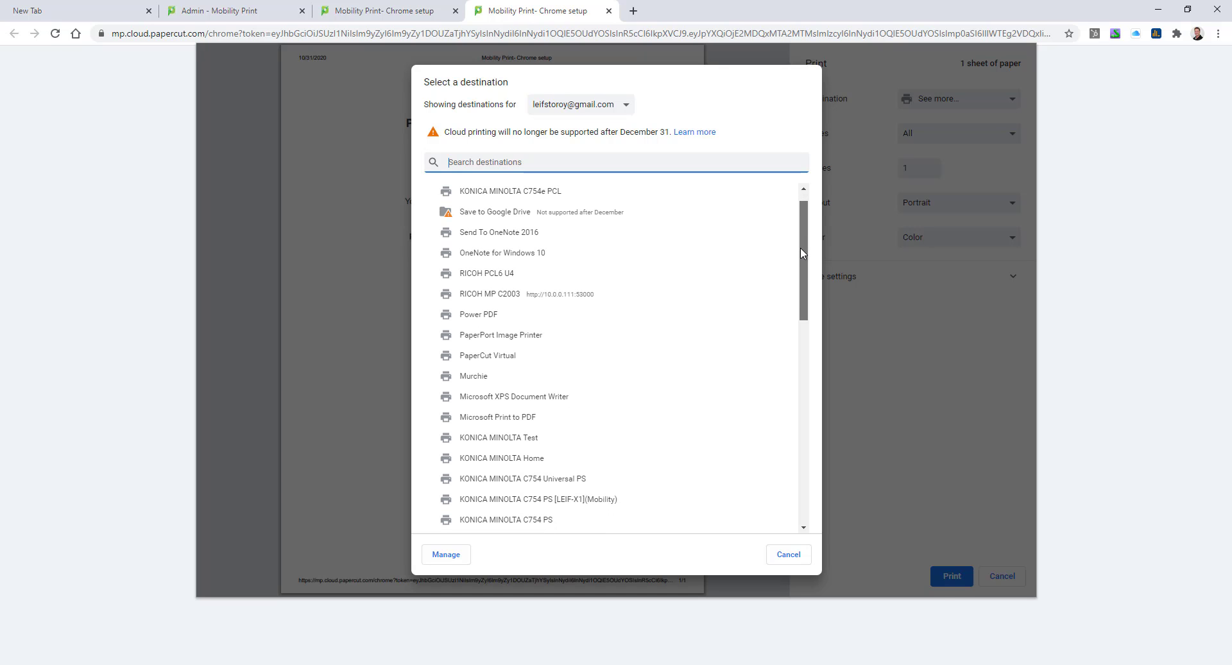
pyautogui.moveTo(802, 252); pyautogui.dragTo(773, 470)
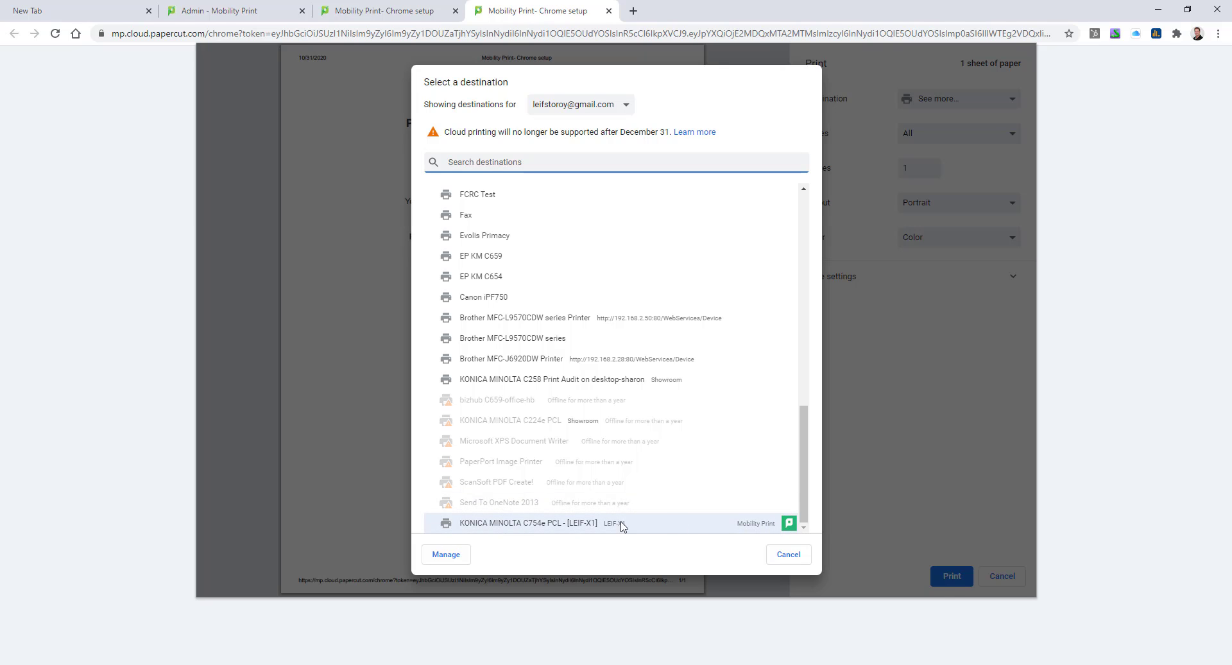
pyautogui.click(486, 525)
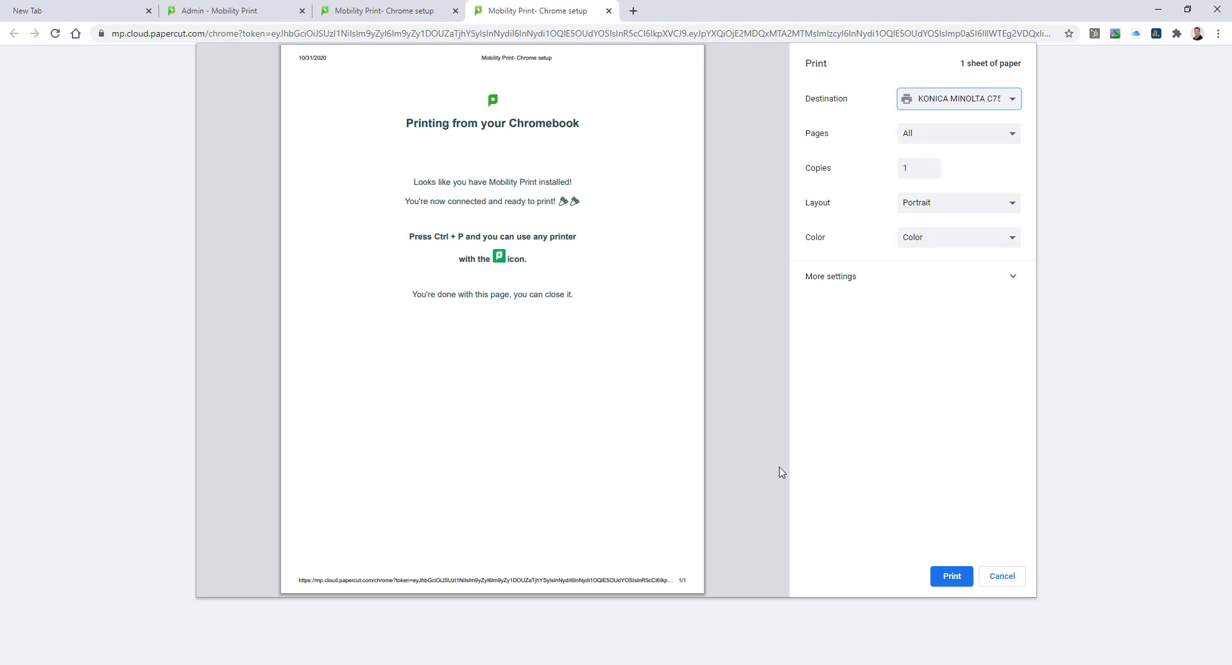
pyautogui.click(953, 578)
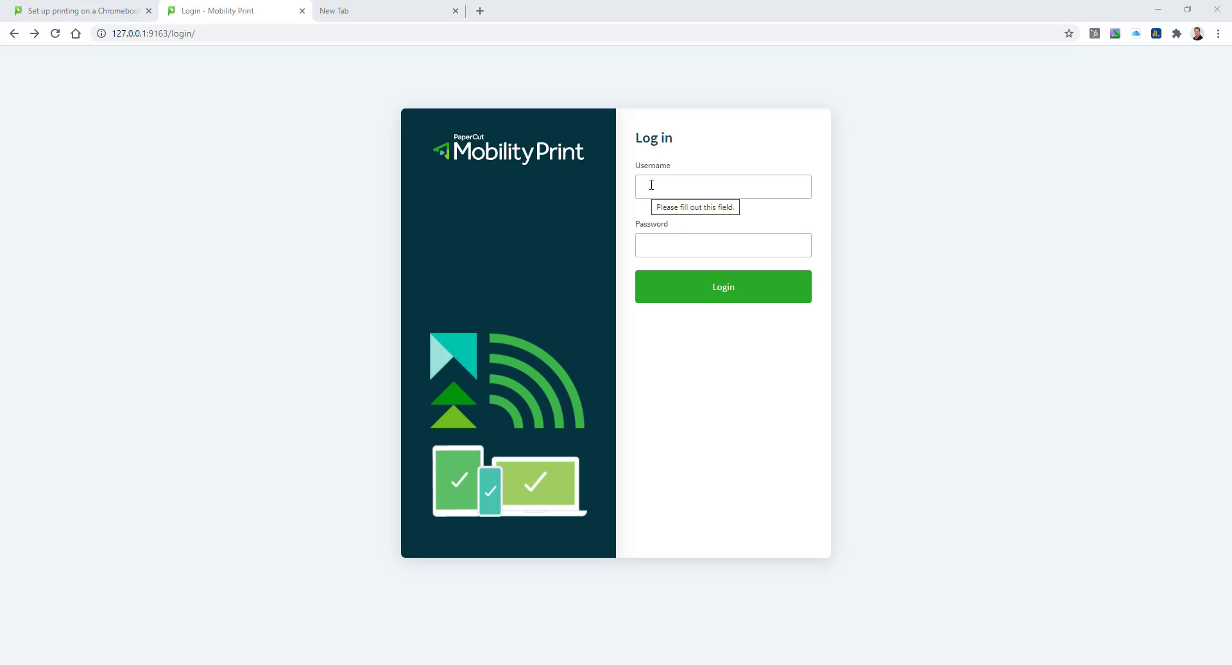
# Step: Log in to the Mobility Print server as admin with the account password, and dismiss the browser's password warning
pyautogui.click(651, 185)
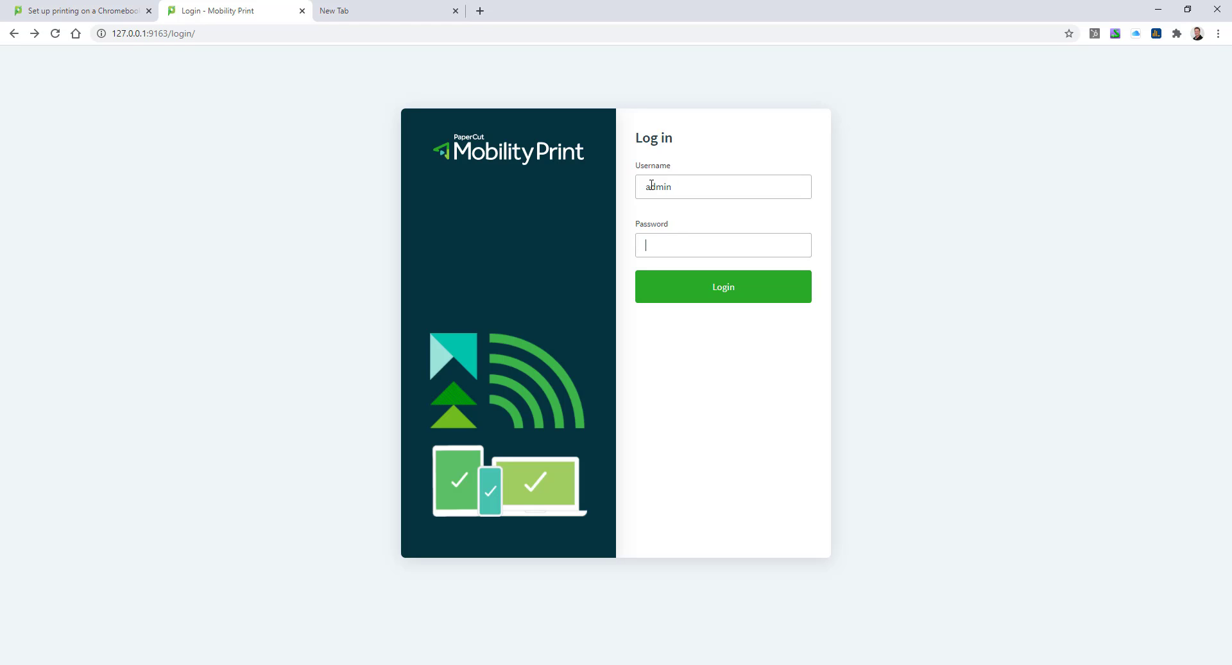
pyautogui.write('••')
pyautogui.press('Return')
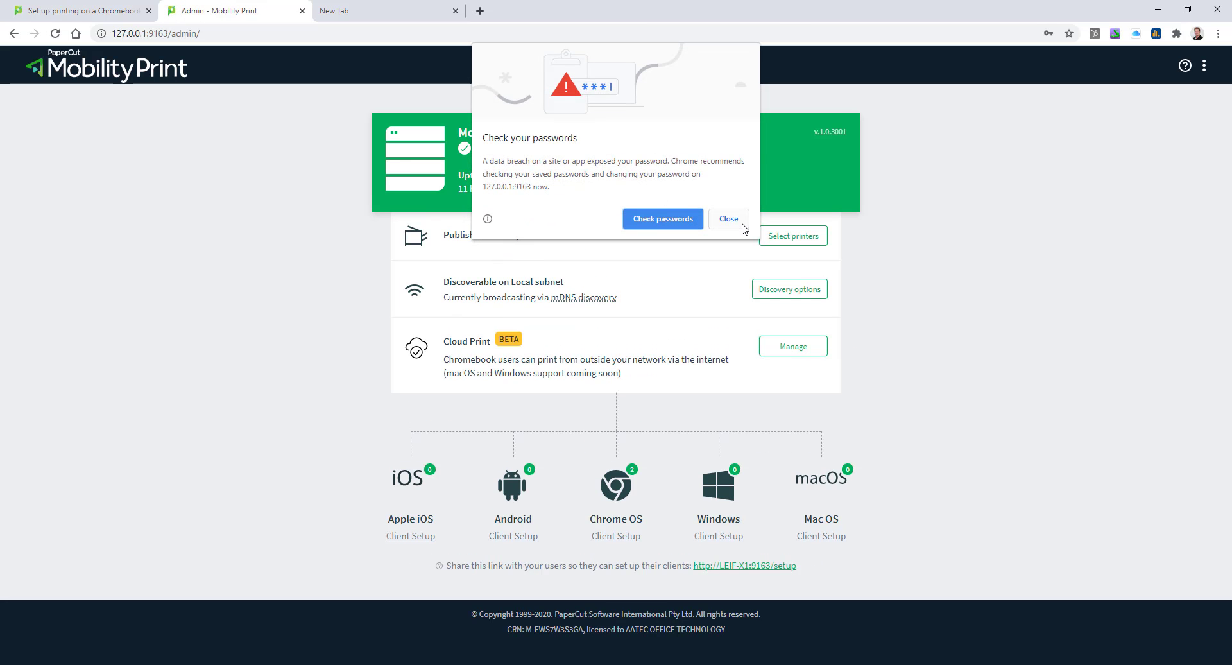
pyautogui.click(729, 218)
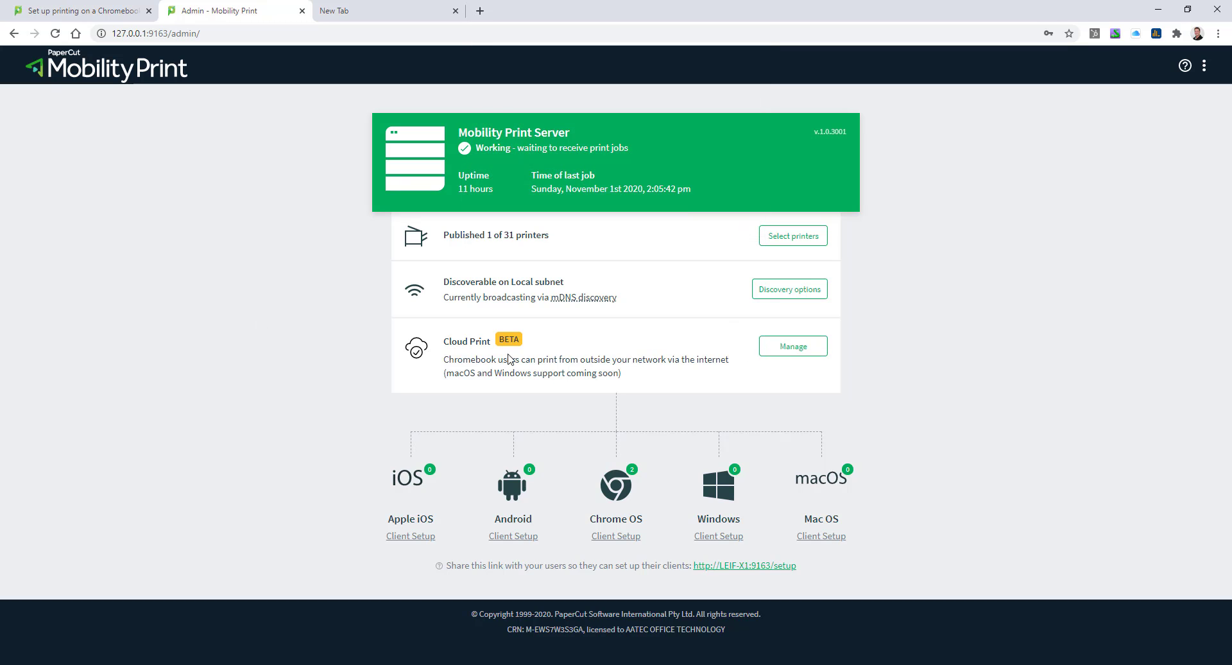
# Step: In Cloud Print management, toggle printing for the AATEC Cloud Print link off and back on, and copy its link to the clipboard
pyautogui.click(781, 352)
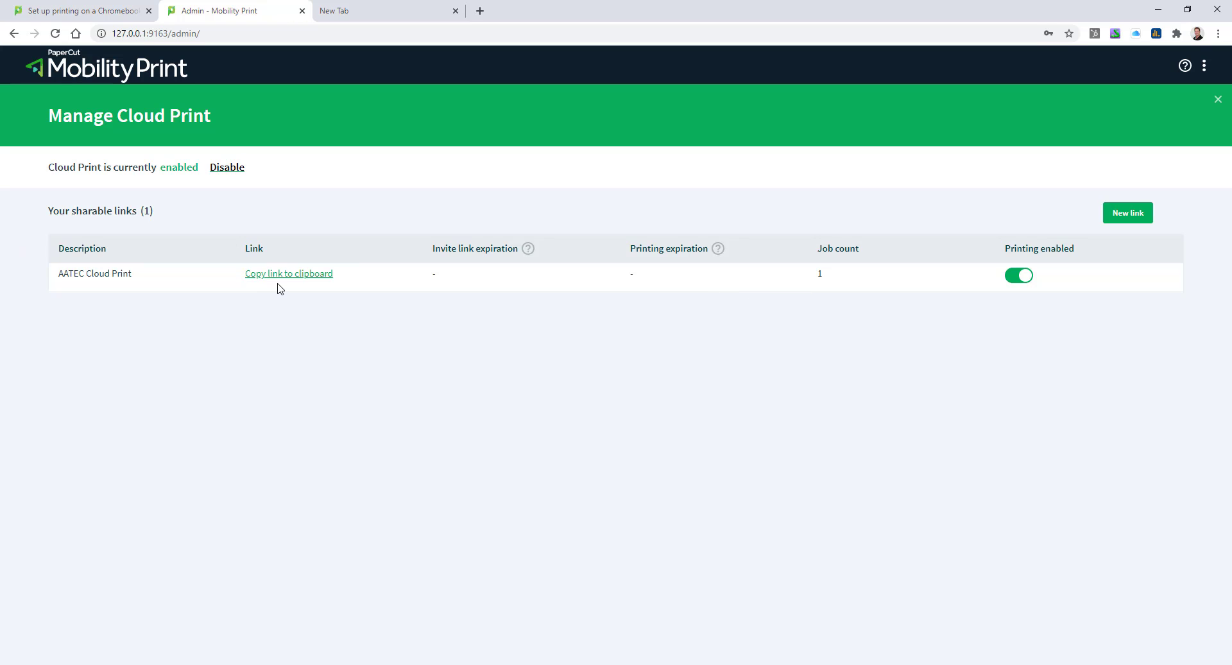
pyautogui.click(1027, 281)
pyautogui.click(1022, 280)
pyautogui.click(292, 277)
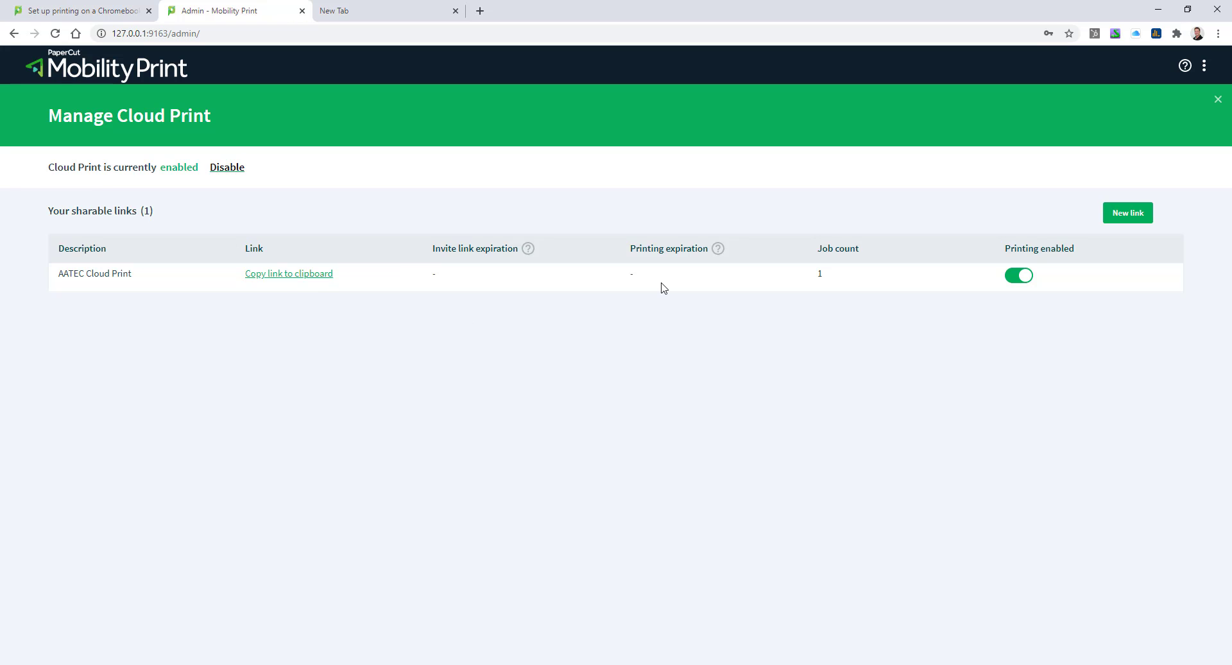